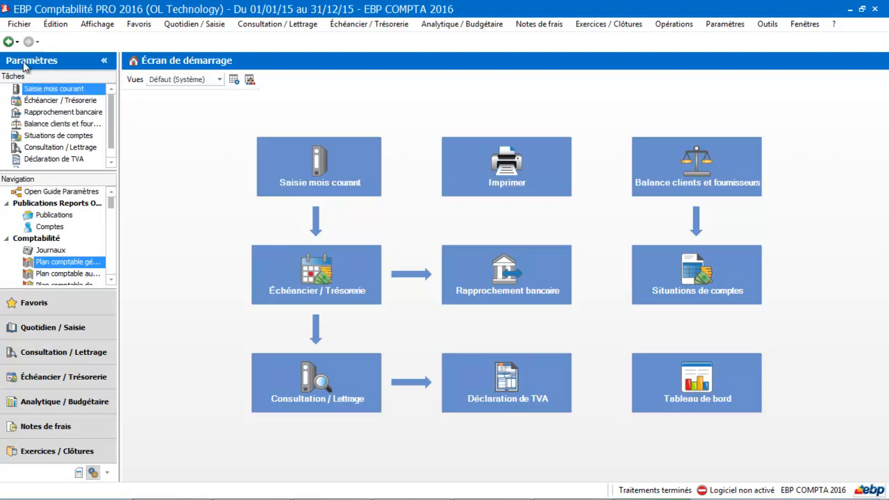
Open the journal list under the accounting parameters and examine the entry options of the Achats (AC) journal
{"action": "left_click", "coordinate": [47, 252]}
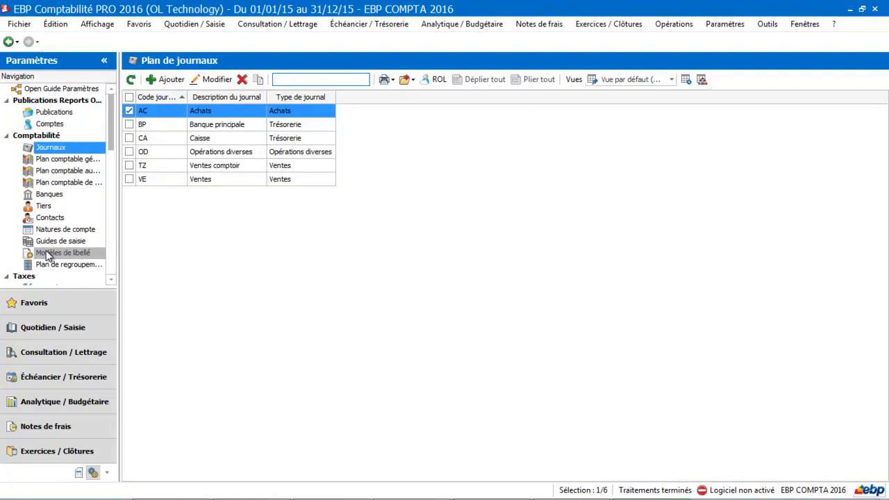
{"action": "left_click", "coordinate": [165, 111]}
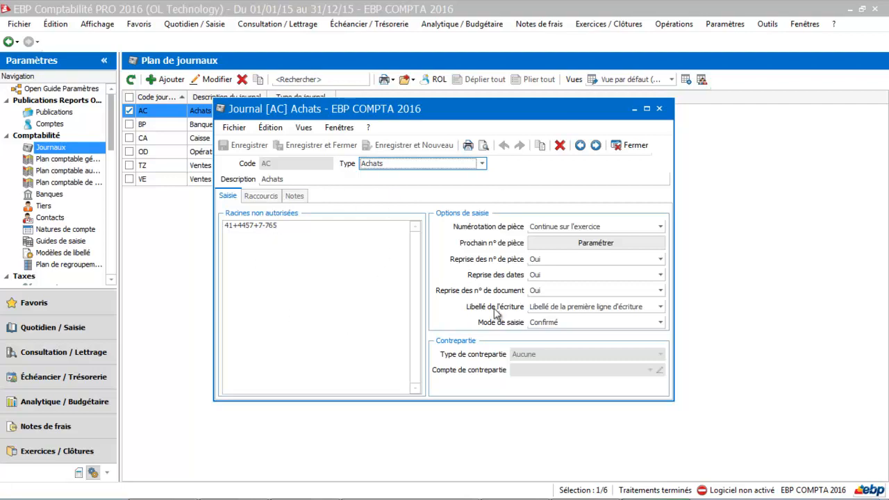
{"action": "left_click", "coordinate": [633, 147]}
Examine the entry options and counterpart settings of the Banque principale (BP), Caisse (CA) and Opérations diverses (OD) journals
{"action": "left_click", "coordinate": [147, 131]}
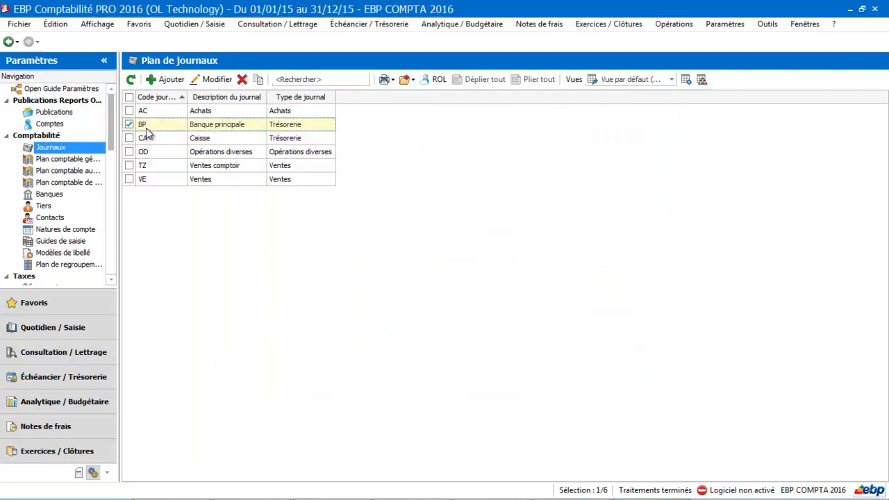
{"action": "double_click", "coordinate": [146, 132]}
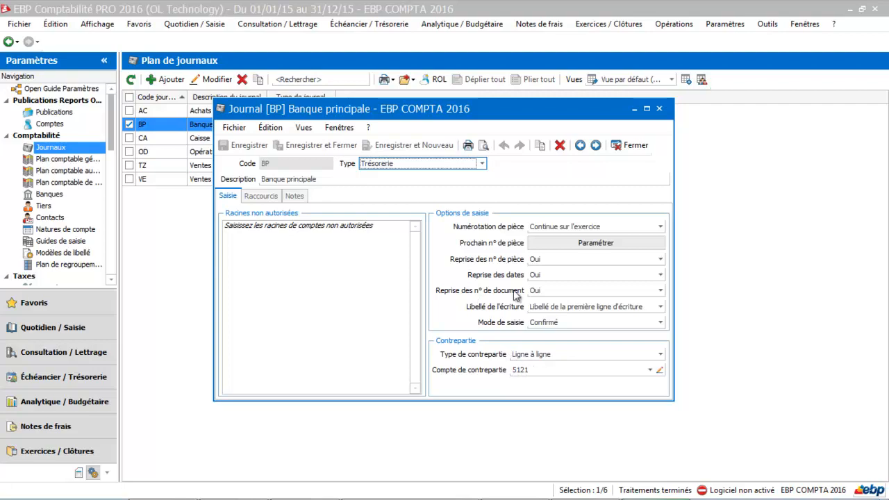
{"action": "left_click", "coordinate": [632, 147]}
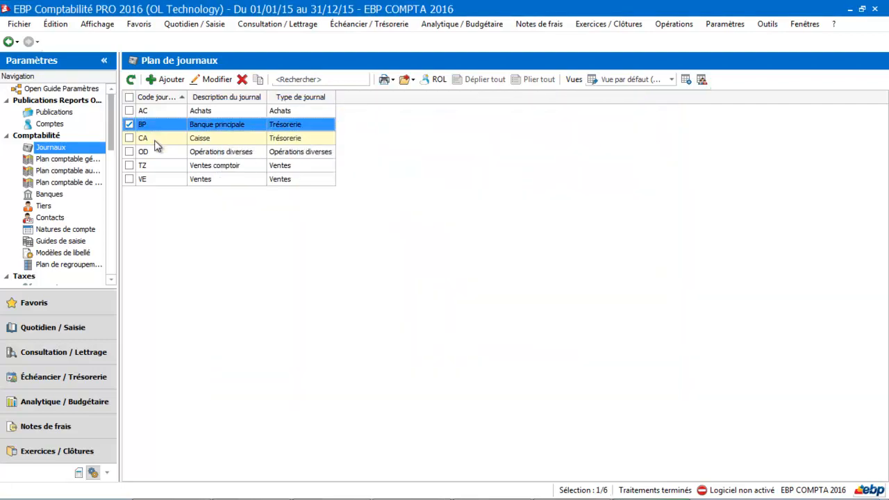
{"action": "double_click", "coordinate": [154, 143]}
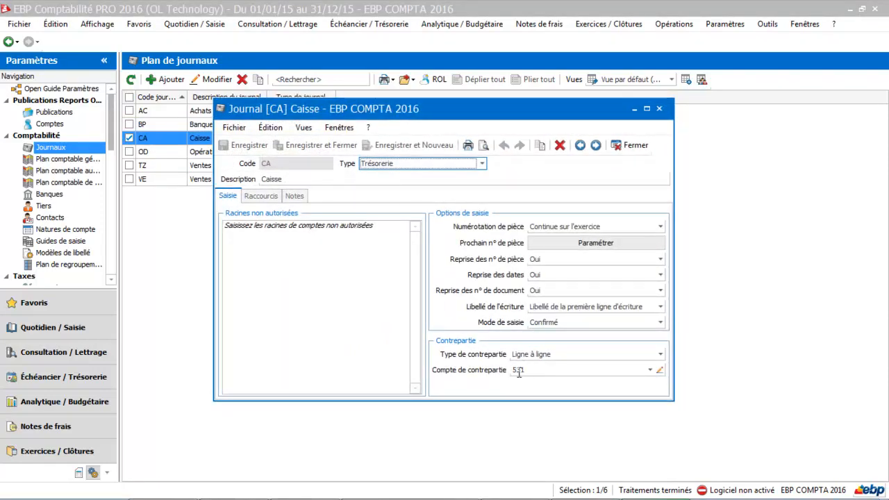
{"action": "left_click", "coordinate": [631, 145]}
{"action": "double_click", "coordinate": [177, 155]}
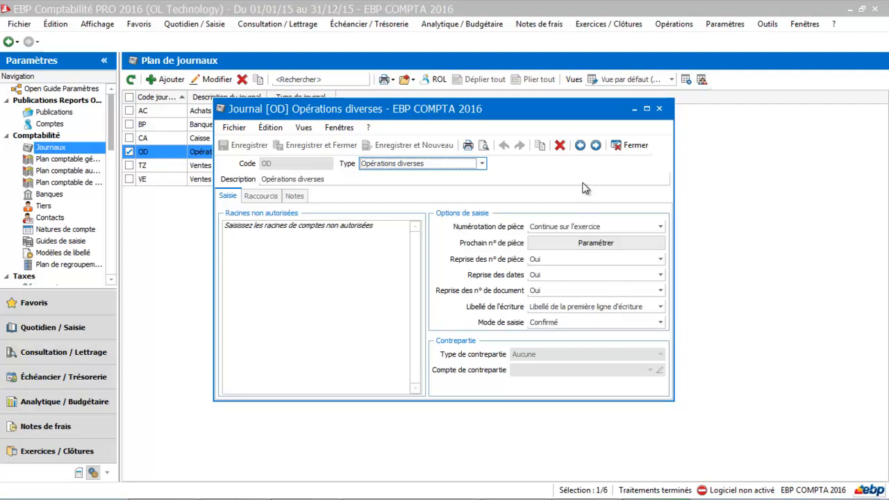
{"action": "left_click", "coordinate": [632, 146]}
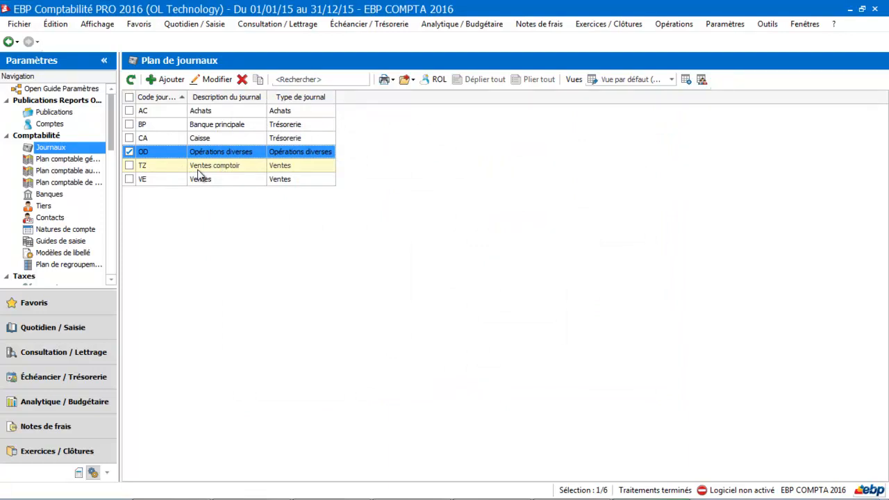
Set the piece numbering of the Ventes (VE) journal to Manuelle and save the change
{"action": "double_click", "coordinate": [199, 183]}
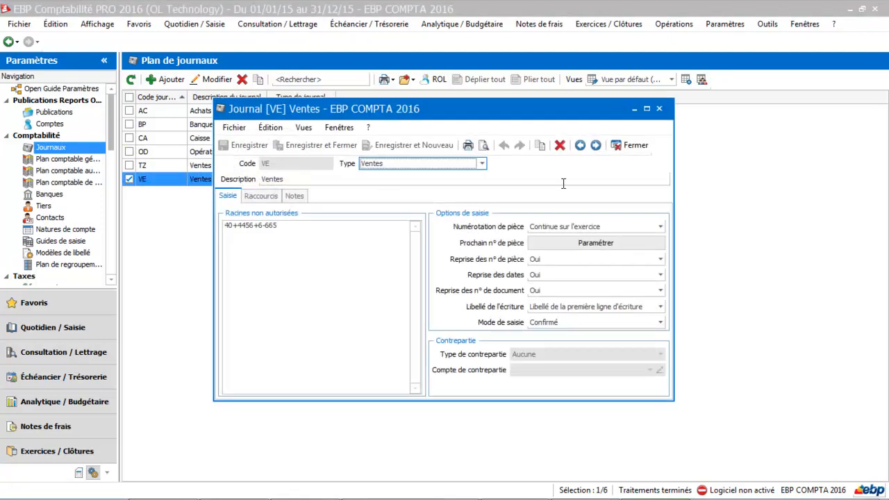
{"action": "left_click", "coordinate": [545, 229]}
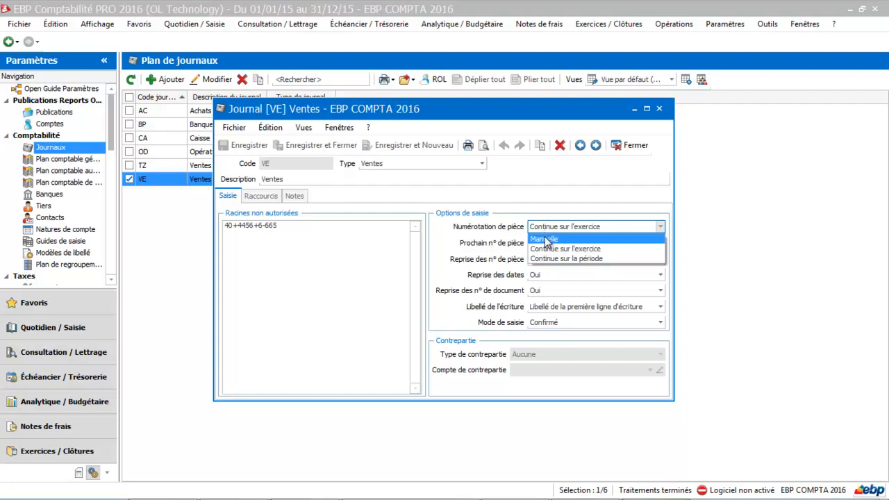
{"action": "left_click", "coordinate": [544, 239]}
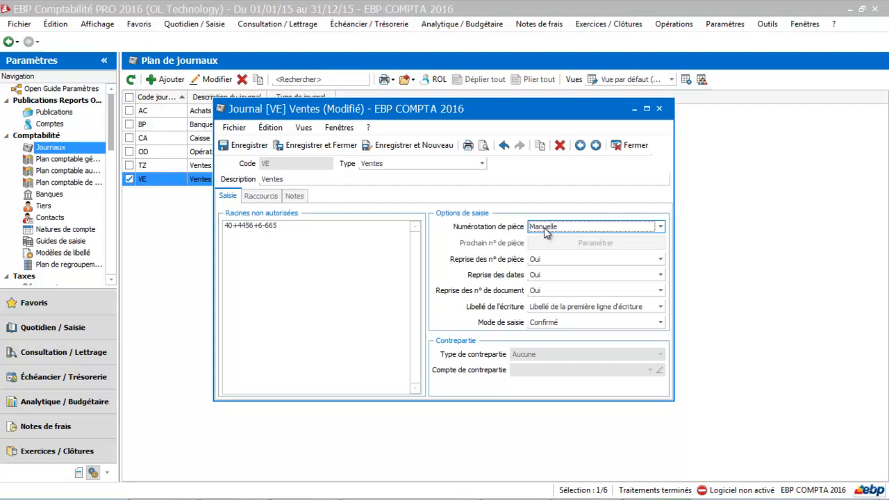
{"action": "left_click", "coordinate": [233, 231]}
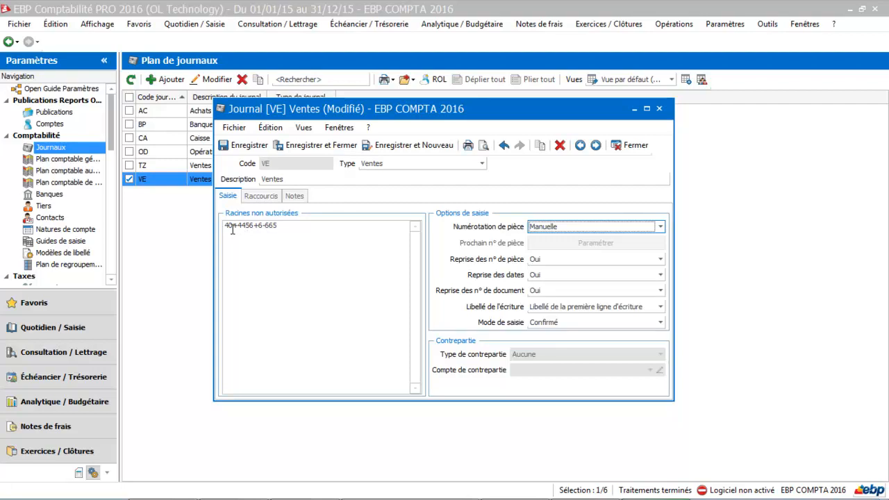
{"action": "left_click", "coordinate": [636, 147]}
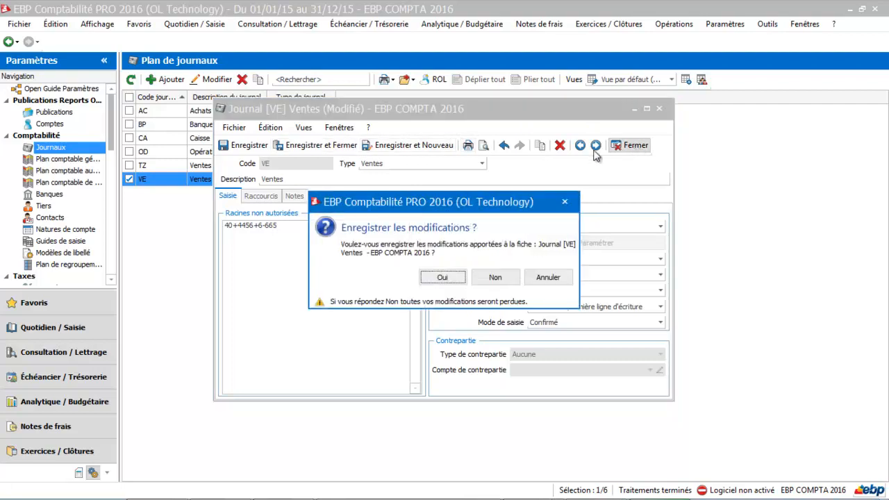
{"action": "left_click", "coordinate": [443, 278]}
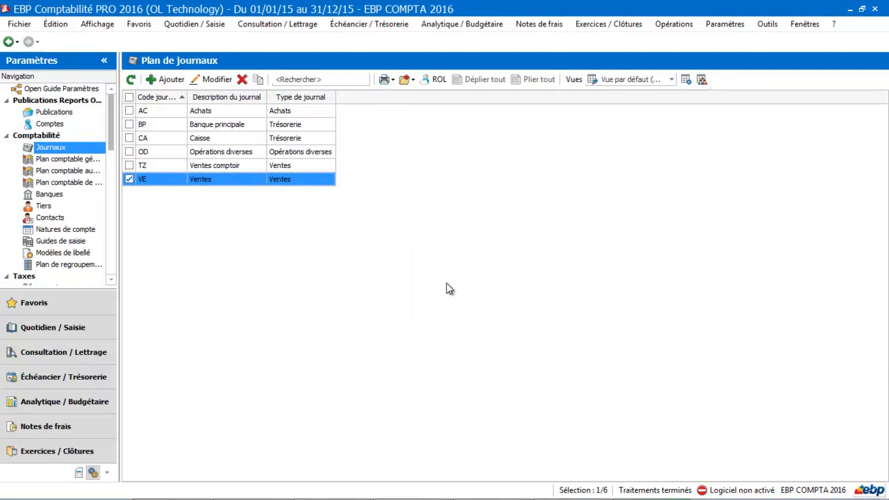
Add a new journal with code SA, type Opérations diverses and description Salaire
{"action": "left_click", "coordinate": [166, 80]}
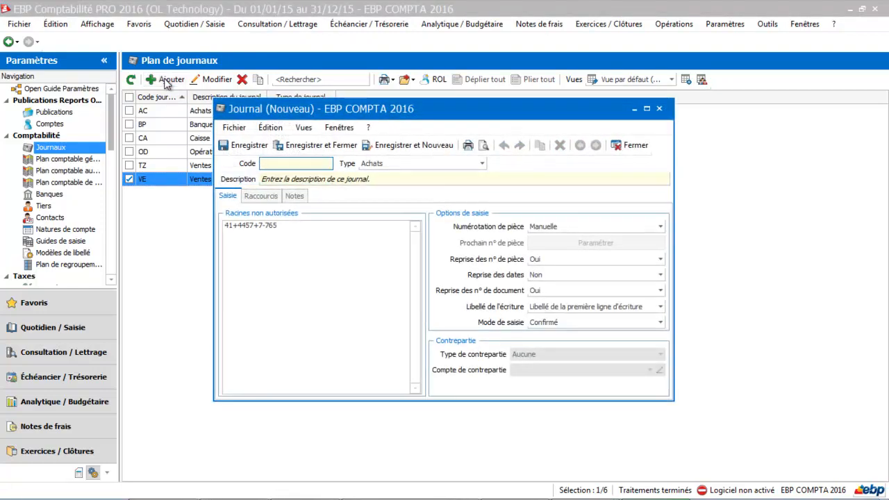
{"action": "type", "text": "SA"}
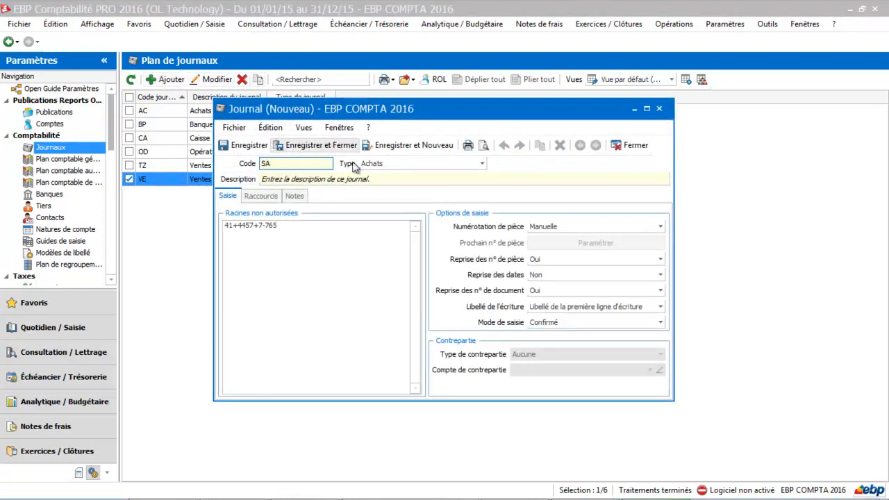
{"action": "left_click", "coordinate": [389, 162]}
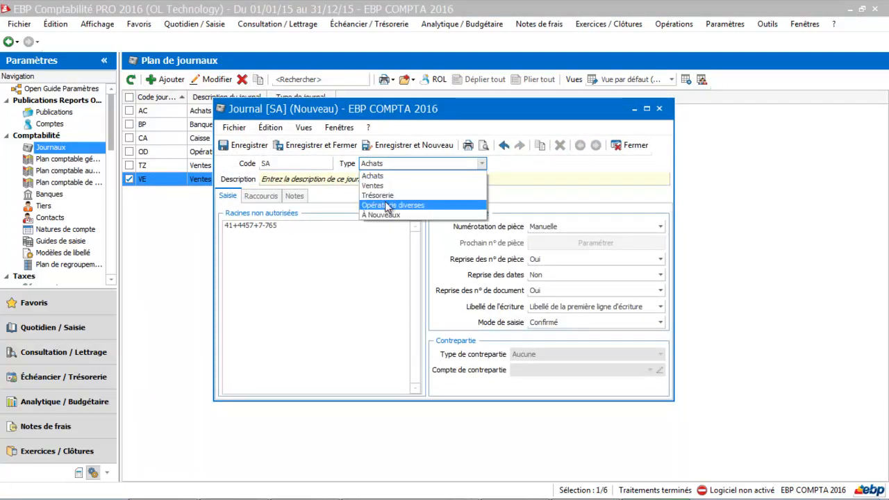
{"action": "left_click", "coordinate": [386, 206]}
{"action": "left_click", "coordinate": [371, 179]}
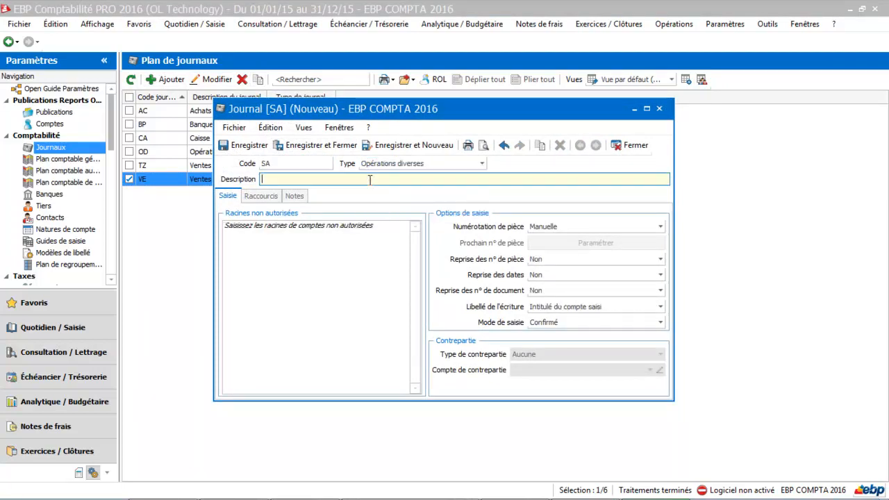
{"action": "type", "text": "Salaire"}
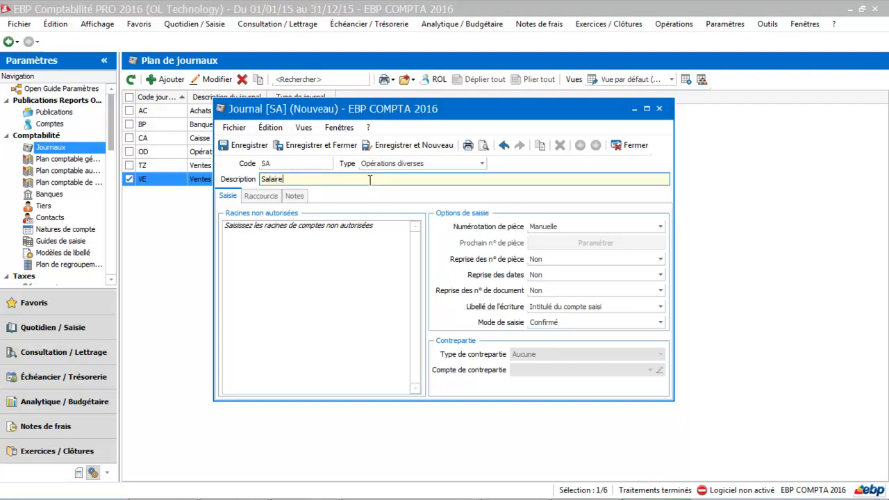
{"action": "key", "text": "Tab"}
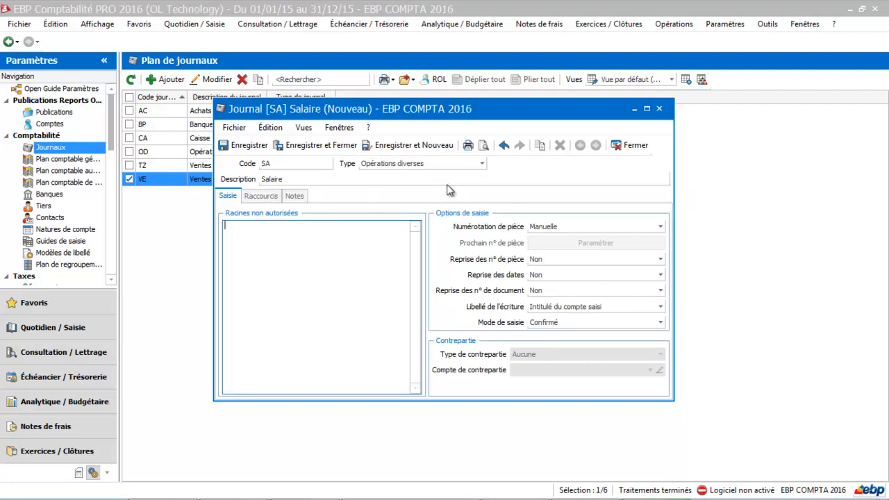
Set the SA journal's numbering to Continue sur l'exercice and its entry label to Libellé de la première ligne d'écriture, and save it
{"action": "left_click", "coordinate": [557, 227]}
{"action": "left_click", "coordinate": [553, 249]}
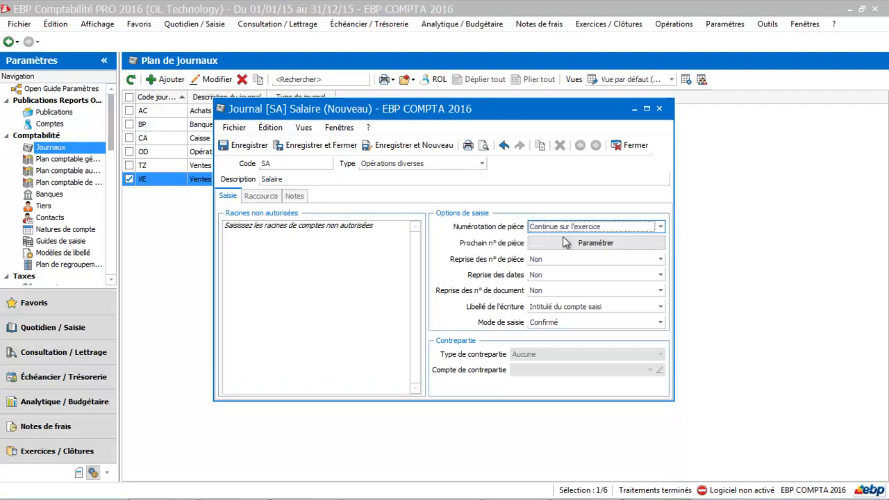
{"action": "left_click", "coordinate": [563, 309]}
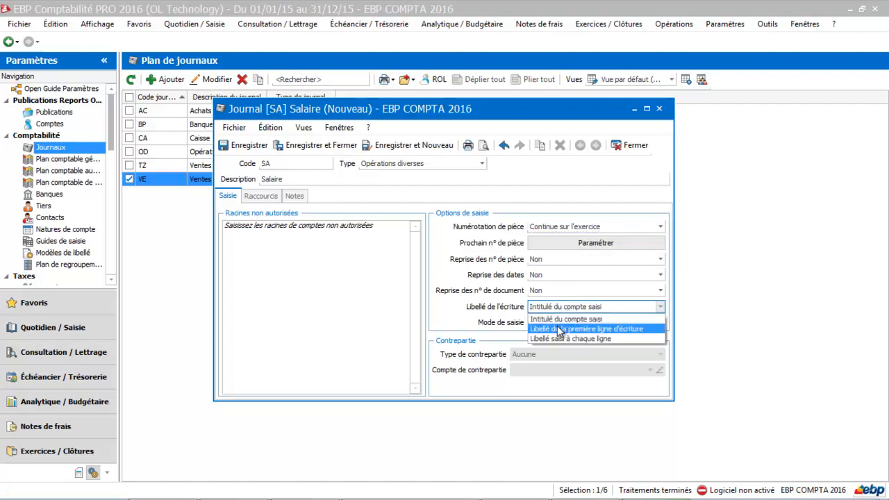
{"action": "left_click", "coordinate": [558, 329]}
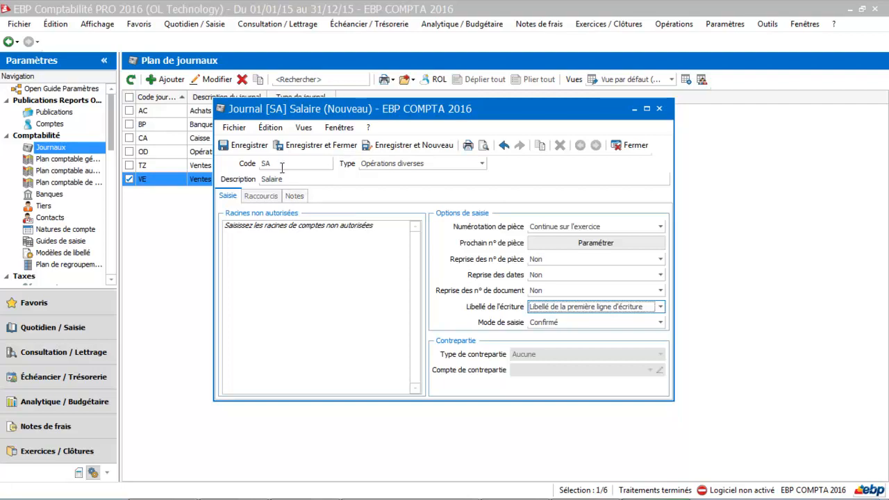
{"action": "left_click", "coordinate": [291, 143]}
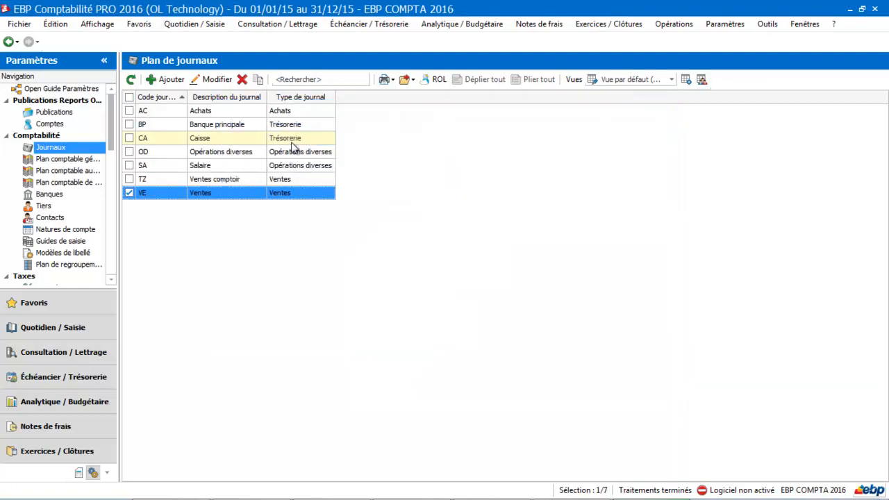
Add a new journal with code TVA, type Opérations diverses and description TVA
{"action": "left_click", "coordinate": [169, 80]}
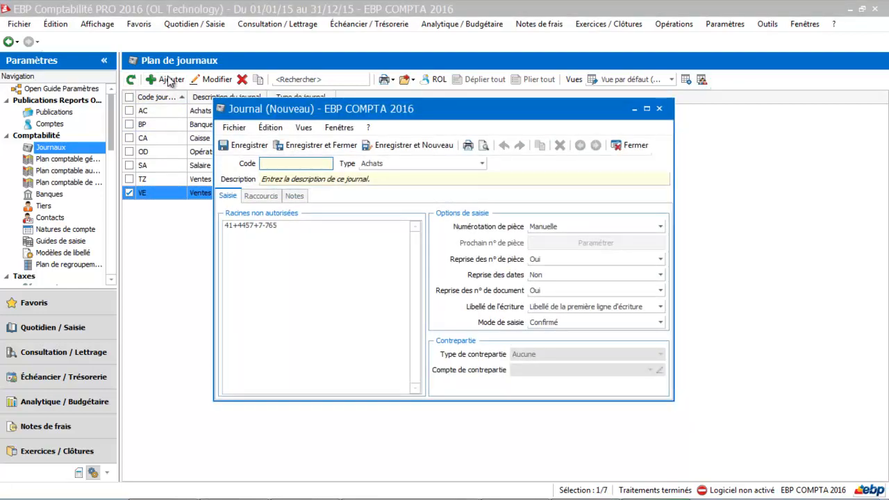
{"action": "type", "text": "TVA"}
{"action": "key", "text": "Tab"}
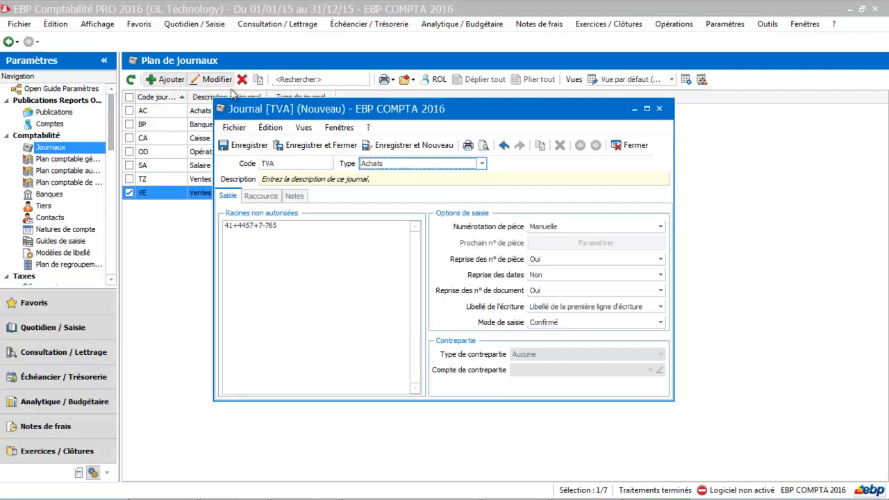
{"action": "left_click", "coordinate": [481, 163]}
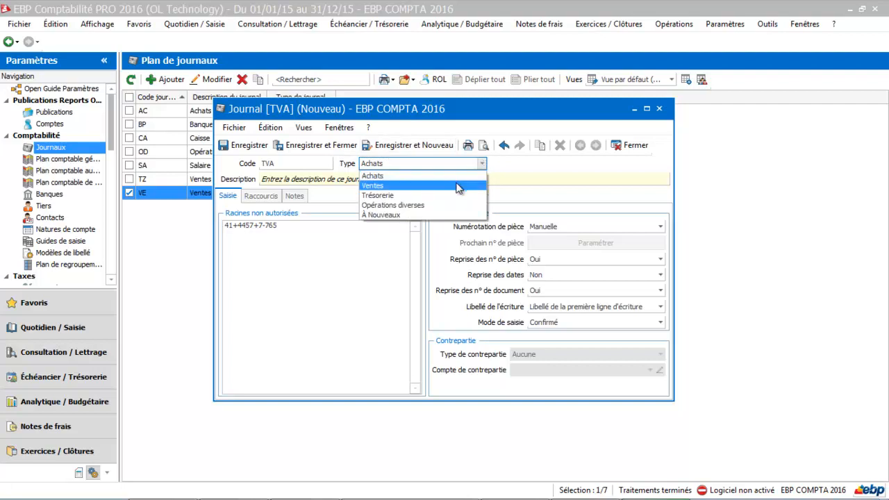
{"action": "left_click", "coordinate": [433, 205]}
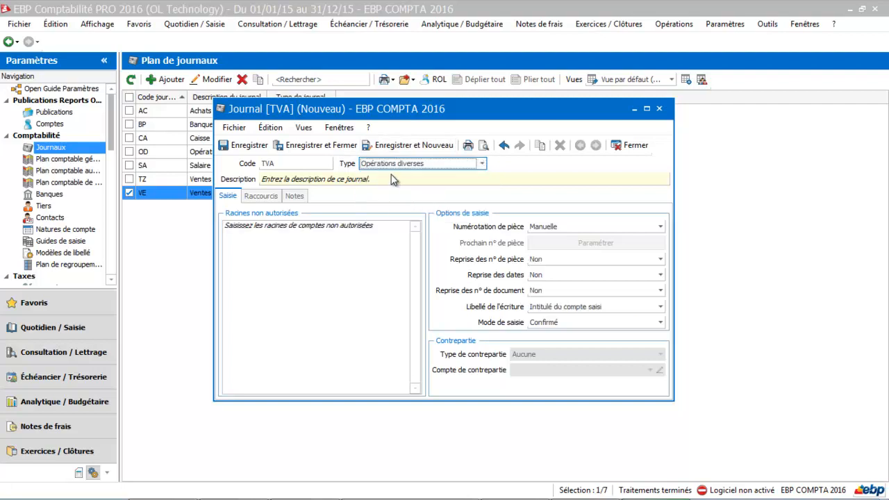
{"action": "left_click", "coordinate": [392, 179]}
{"action": "type", "text": "TV"}
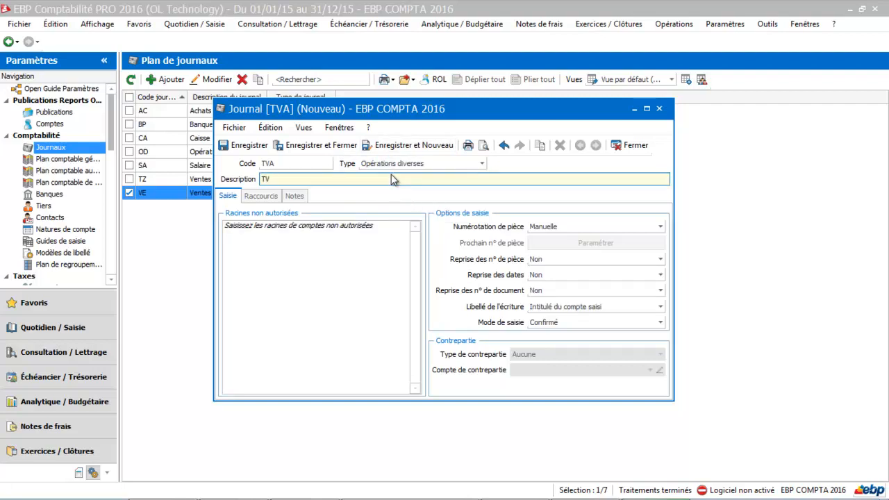
{"action": "type", "text": "A"}
{"action": "key", "text": "Tab"}
Set the TVA journal's numbering to Continue sur l'exercice and its entry label to Libellé de la première ligne d'écriture, and save it
{"action": "left_click", "coordinate": [559, 229]}
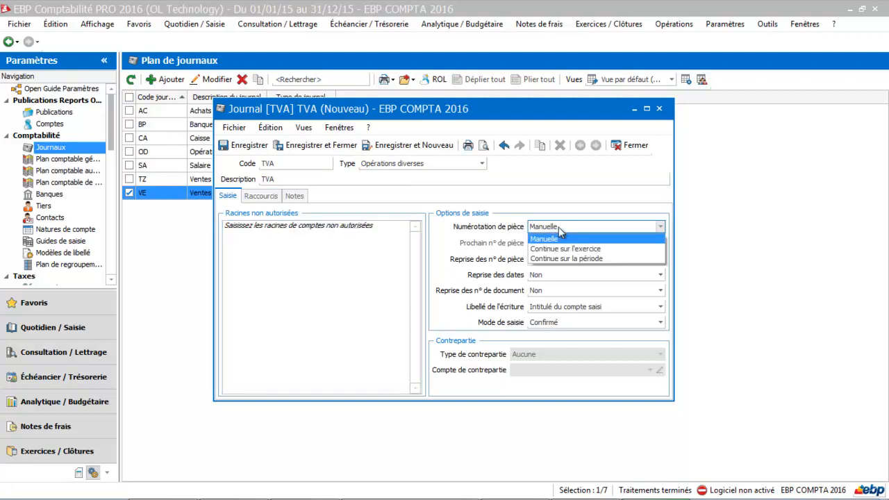
{"action": "left_click", "coordinate": [559, 249]}
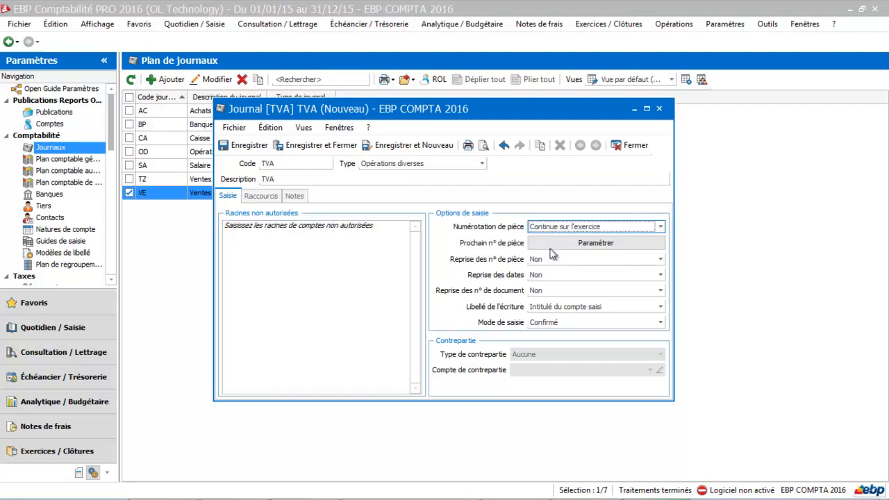
{"action": "left_click", "coordinate": [554, 309]}
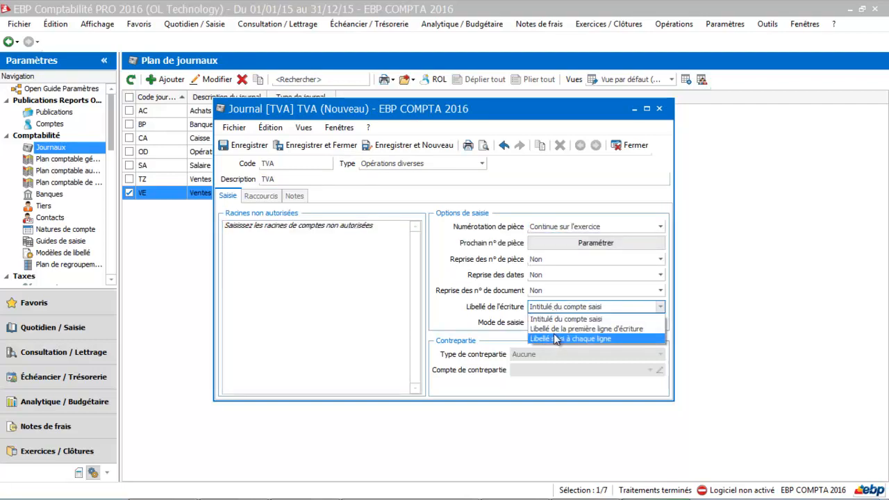
{"action": "left_click", "coordinate": [563, 330]}
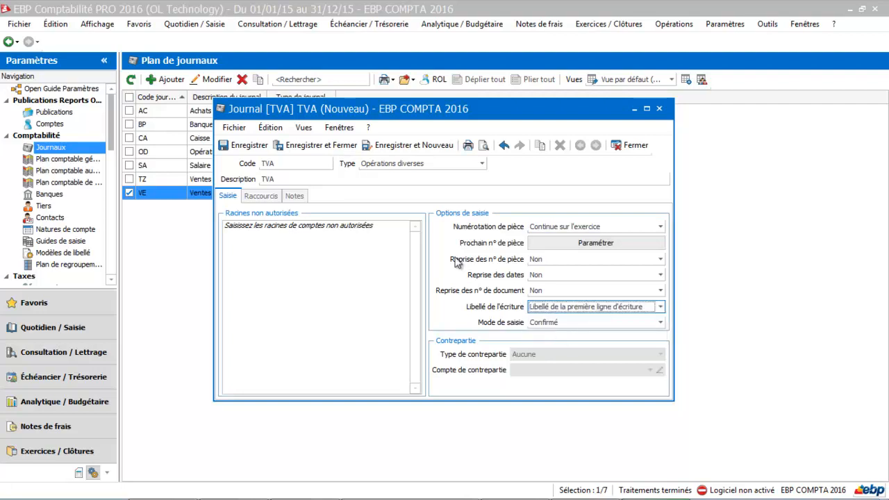
{"action": "left_click", "coordinate": [321, 145]}
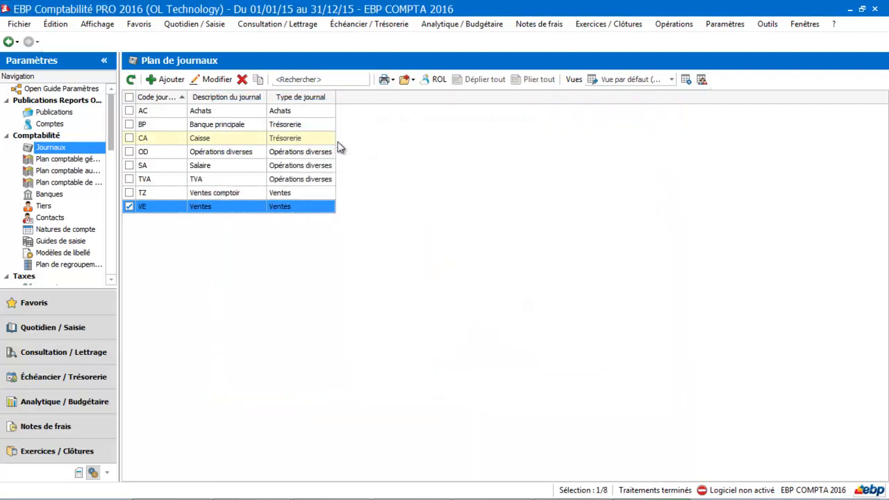